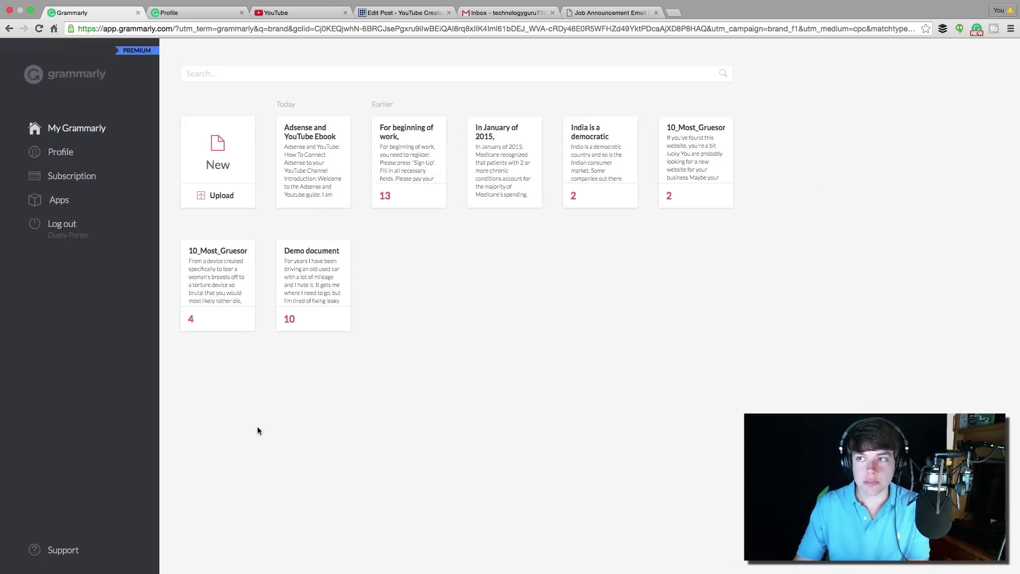
Select the Adsense and YouTube Ebook document in the My Grammarly list
{"action": "left_click", "coordinate": [317, 156]}
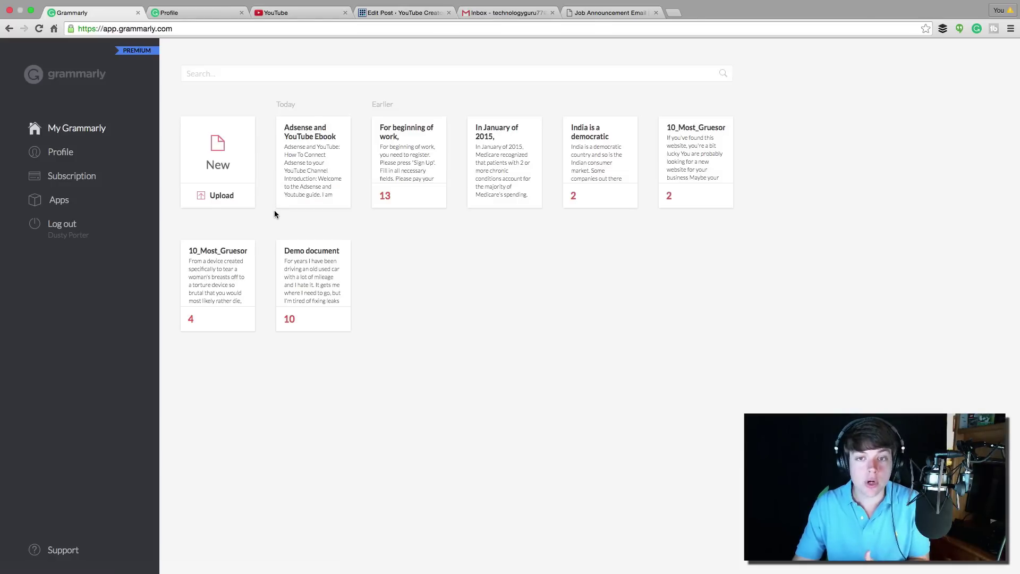
Open the Adsense and YouTube Ebook and view suggestions for the repeated words 'help' and 'website'
{"action": "left_click", "coordinate": [299, 161]}
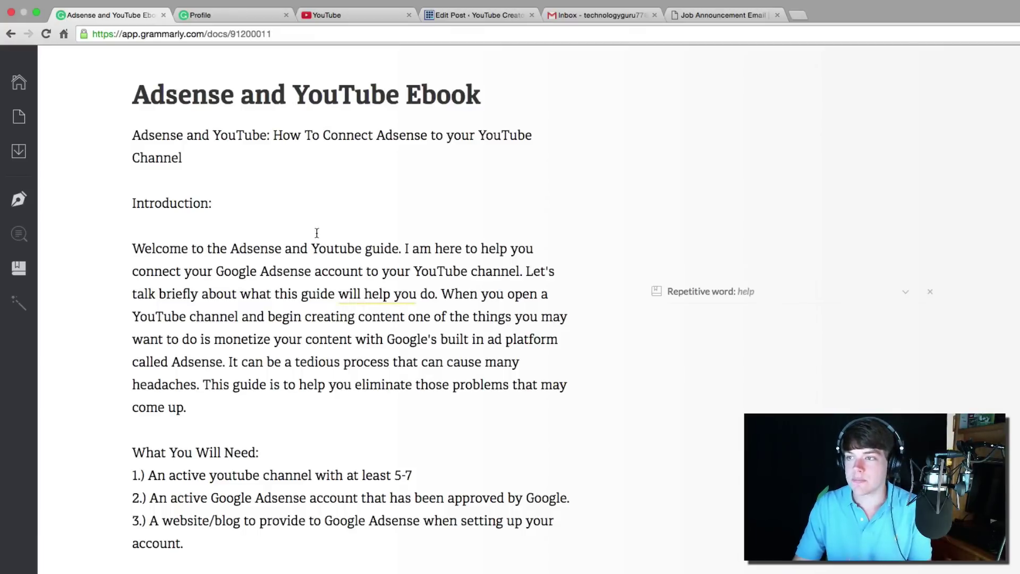
{"action": "scroll", "coordinate": [316, 383], "scroll_direction": "down", "scroll_amount": 2}
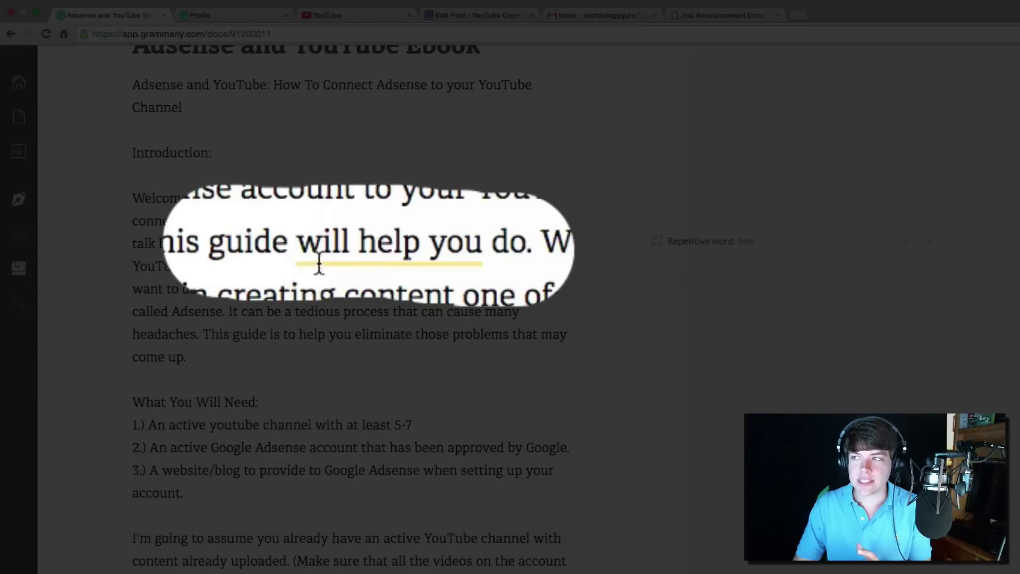
{"action": "left_click", "coordinate": [363, 247]}
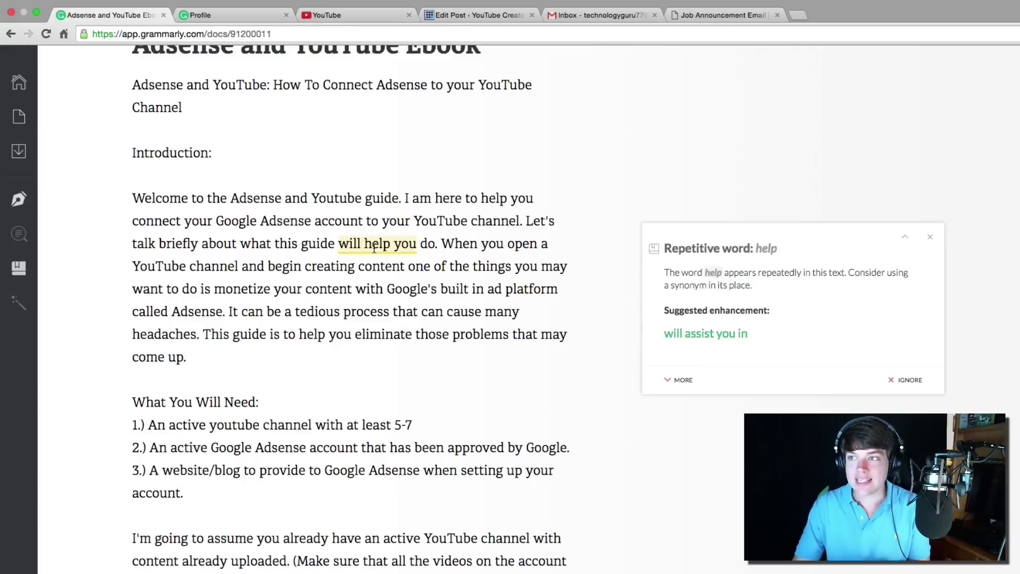
{"action": "scroll", "coordinate": [319, 355], "scroll_direction": "down", "scroll_amount": 5}
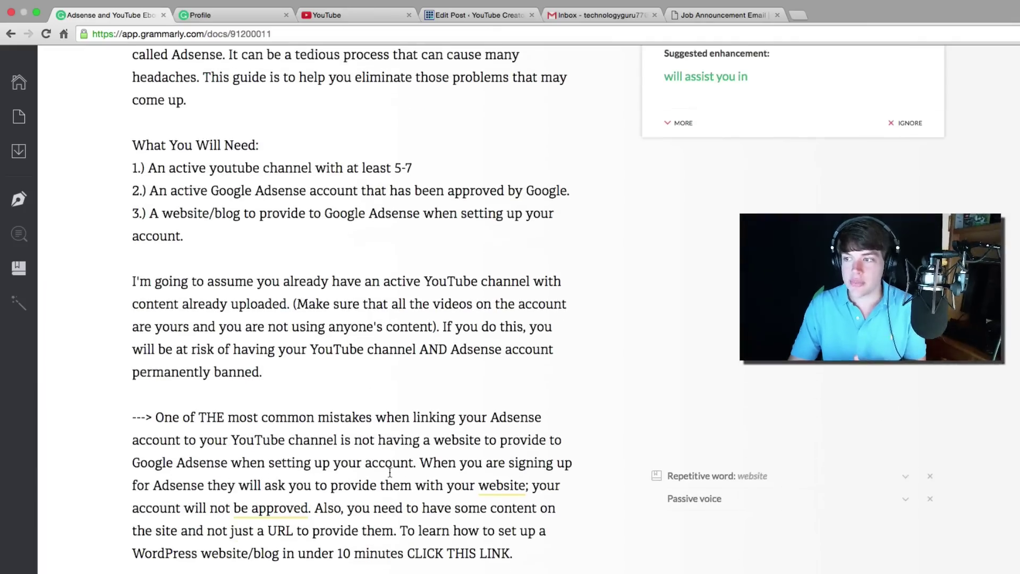
{"action": "scroll", "coordinate": [500, 258], "scroll_direction": "down", "scroll_amount": 1}
{"action": "left_click", "coordinate": [501, 433]}
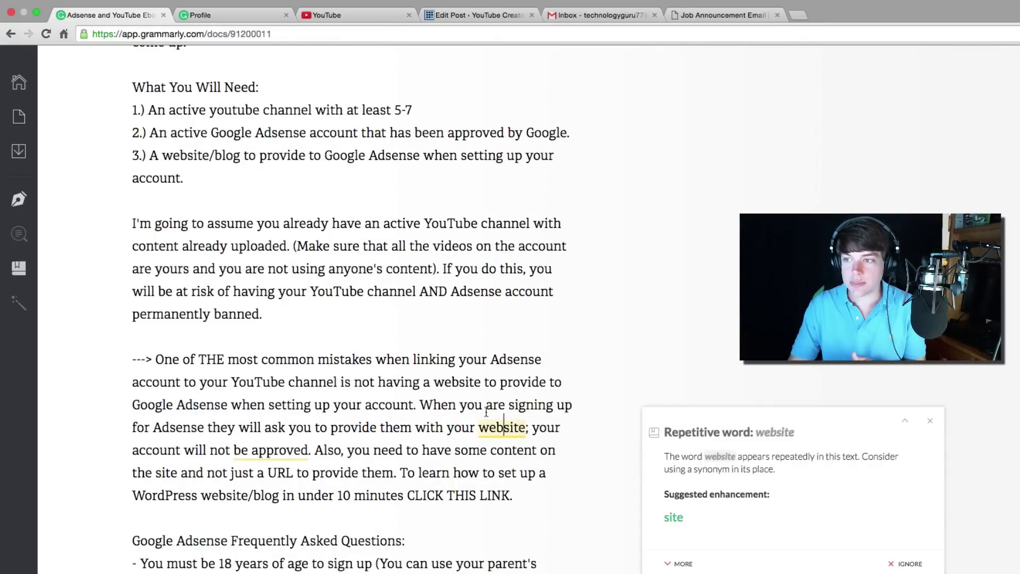
{"action": "left_click", "coordinate": [252, 451]}
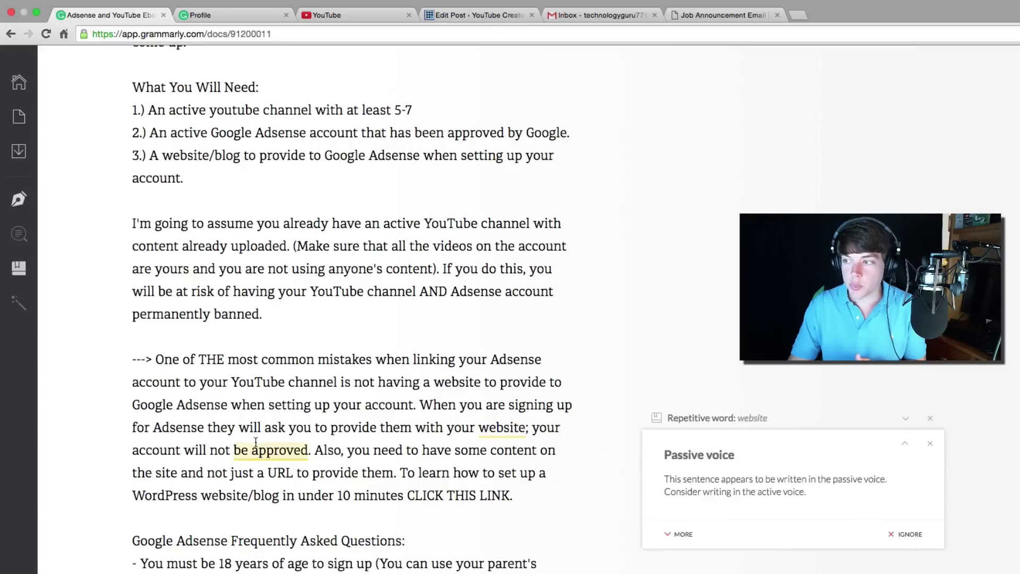
{"action": "scroll", "coordinate": [476, 446], "scroll_direction": "down", "scroll_amount": 2}
{"action": "scroll", "coordinate": [476, 446], "scroll_direction": "down", "scroll_amount": 3}
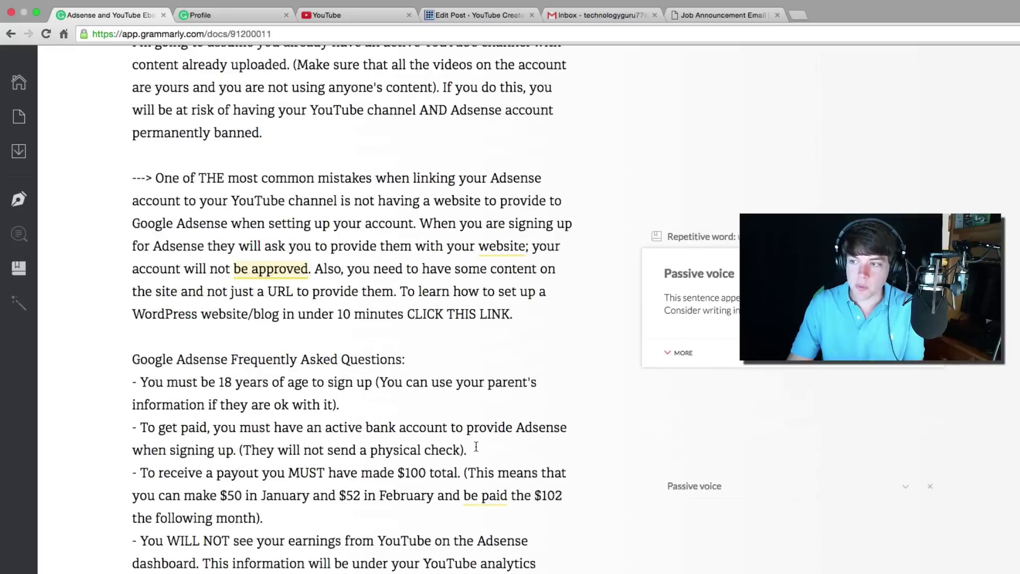
{"action": "scroll", "coordinate": [287, 455], "scroll_direction": "down", "scroll_amount": 8}
{"action": "scroll", "coordinate": [287, 455], "scroll_direction": "down", "scroll_amount": 6}
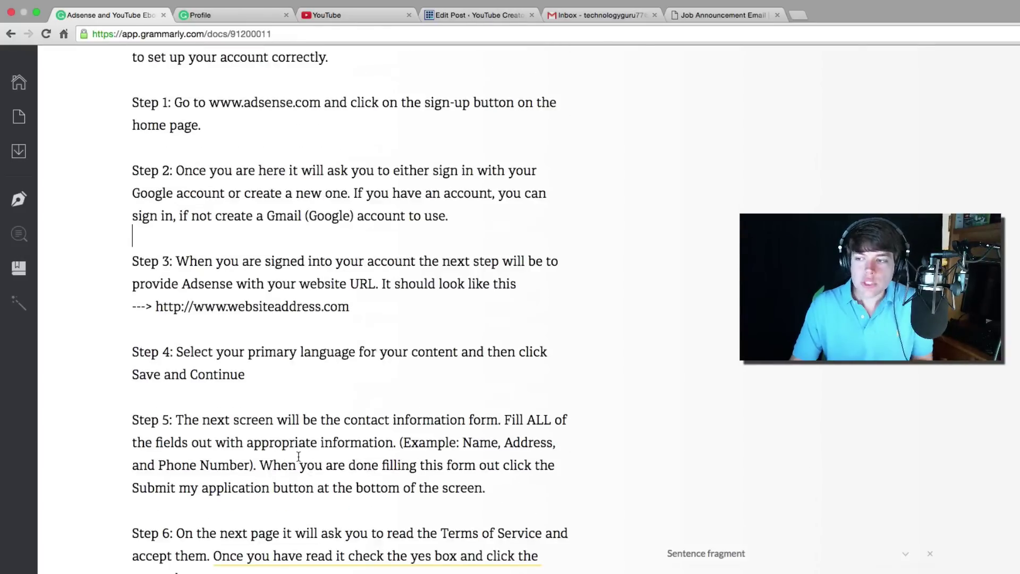
{"action": "scroll", "coordinate": [299, 456], "scroll_direction": "down", "scroll_amount": 1}
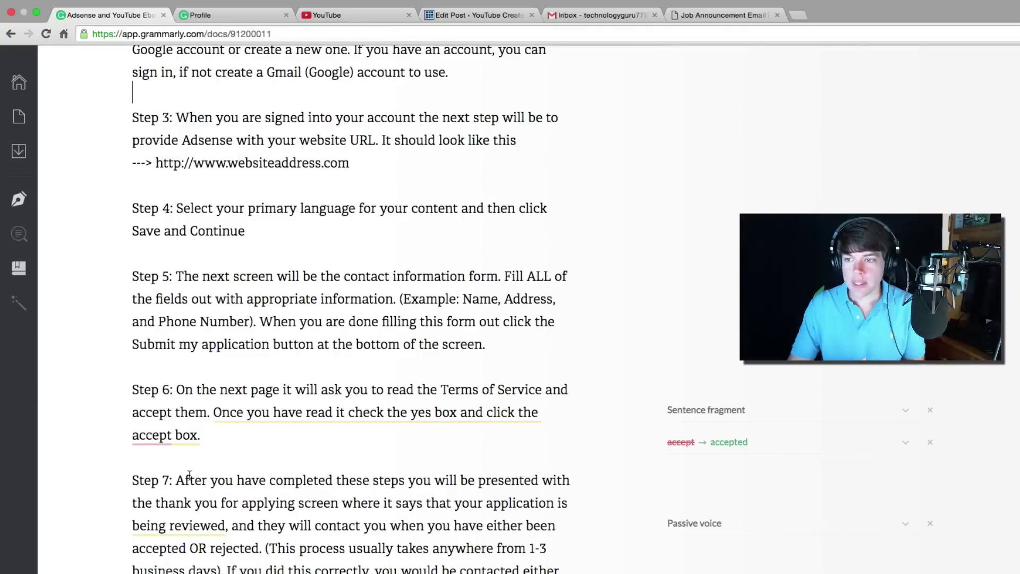
{"action": "scroll", "coordinate": [276, 488], "scroll_direction": "down", "scroll_amount": 1}
{"action": "left_click", "coordinate": [273, 384]}
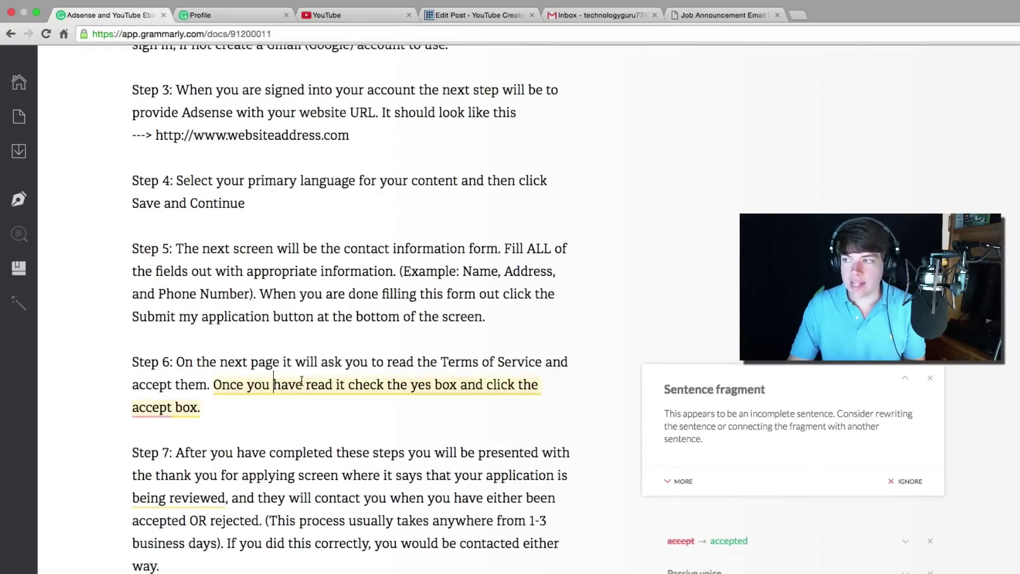
{"action": "left_click", "coordinate": [154, 417]}
{"action": "scroll", "coordinate": [338, 448], "scroll_direction": "down", "scroll_amount": 5}
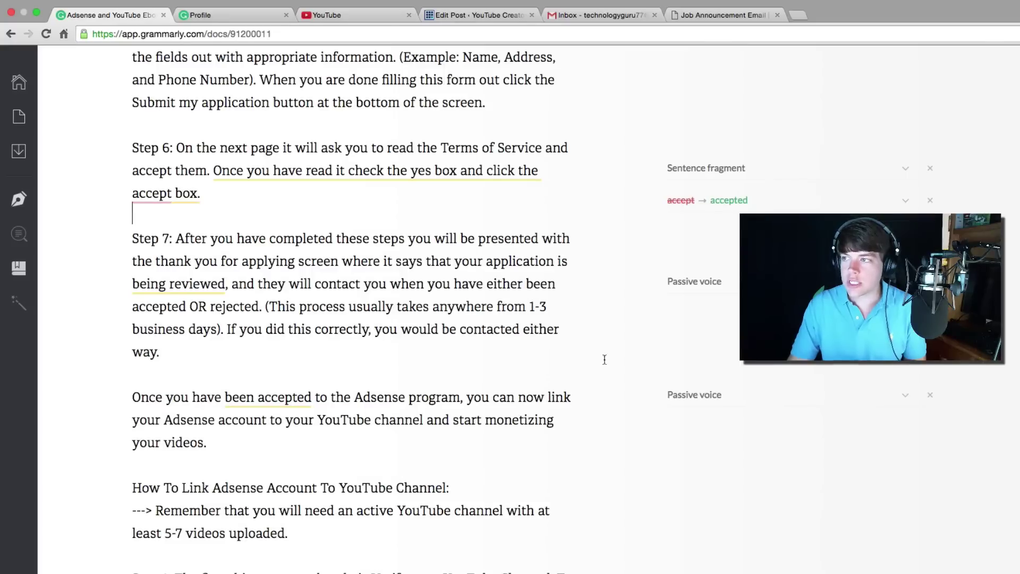
{"action": "scroll", "coordinate": [693, 393], "scroll_direction": "down", "scroll_amount": 7}
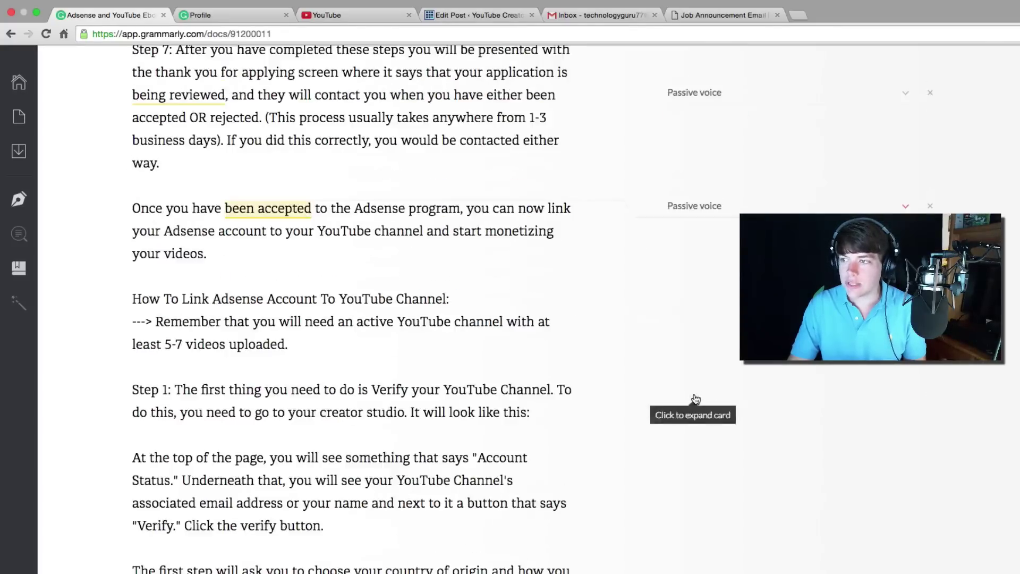
{"action": "scroll", "coordinate": [548, 398], "scroll_direction": "down", "scroll_amount": 3}
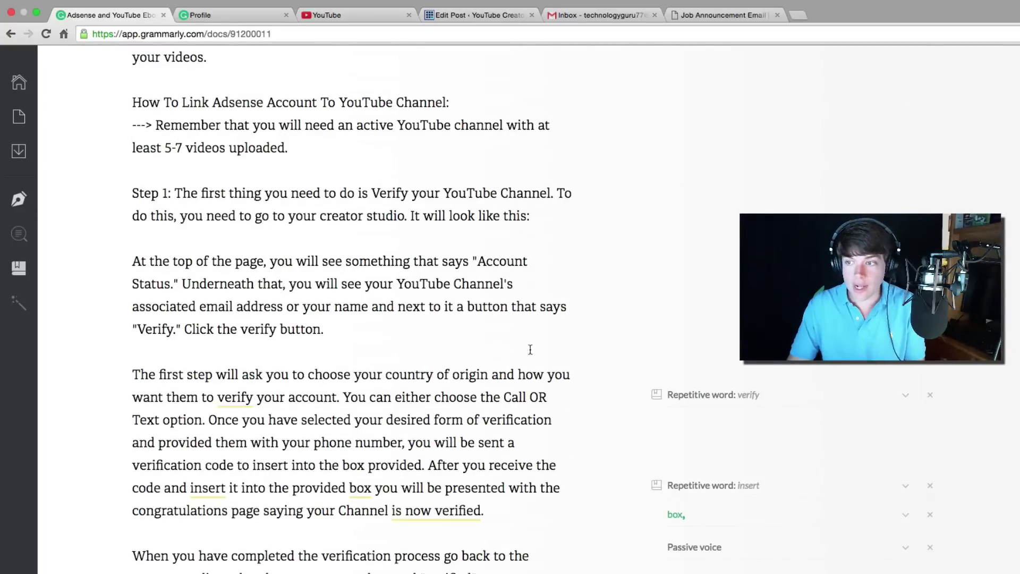
{"action": "scroll", "coordinate": [340, 467], "scroll_direction": "down", "scroll_amount": 2}
{"action": "left_click", "coordinate": [362, 429]}
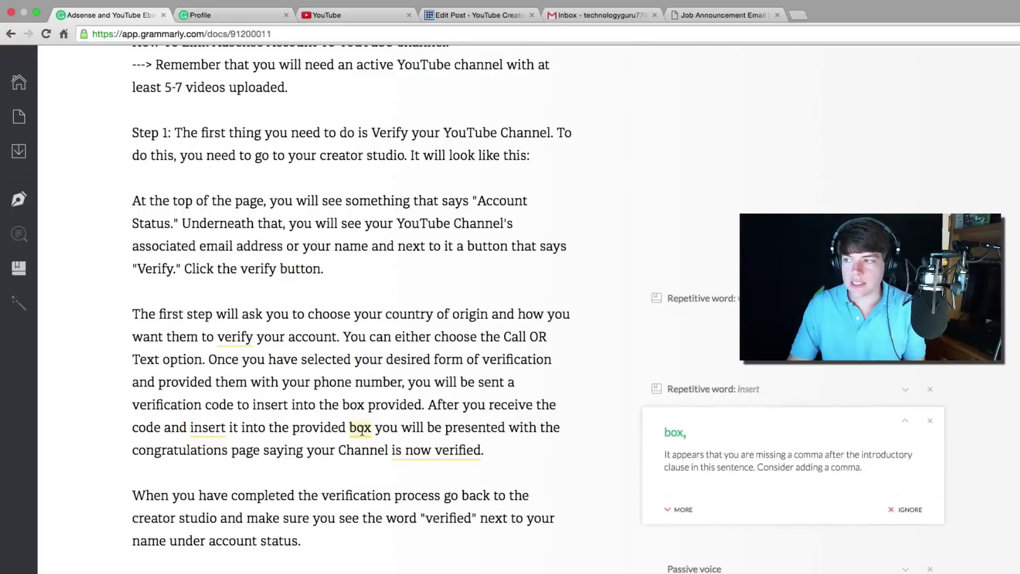
Add a comma after 'box' and shorten 'In order to begin' to 'To begin'
{"action": "left_click", "coordinate": [674, 434]}
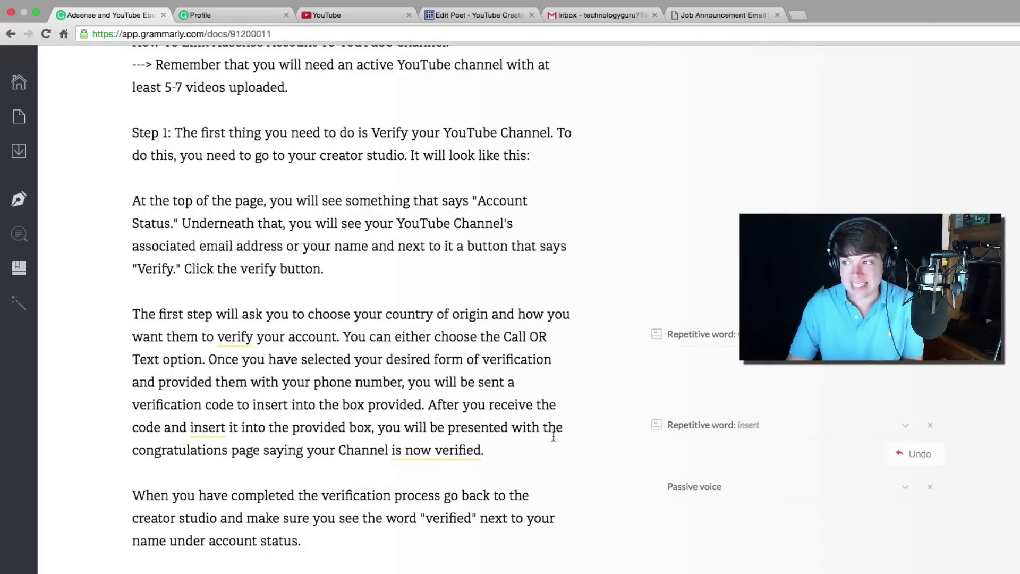
{"action": "scroll", "coordinate": [534, 443], "scroll_direction": "down", "scroll_amount": 5}
{"action": "scroll", "coordinate": [531, 444], "scroll_direction": "down", "scroll_amount": 4}
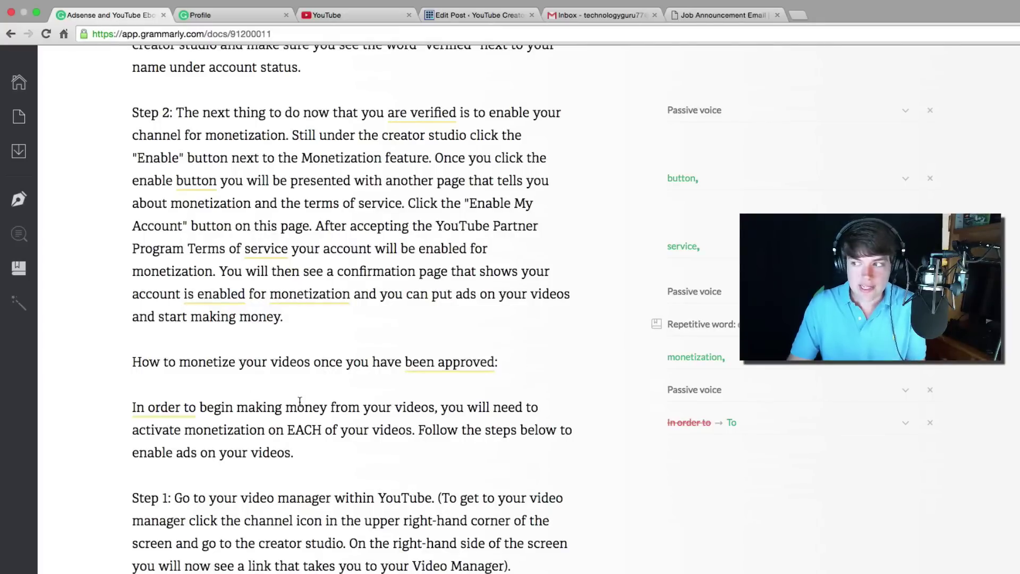
{"action": "left_click", "coordinate": [725, 425]}
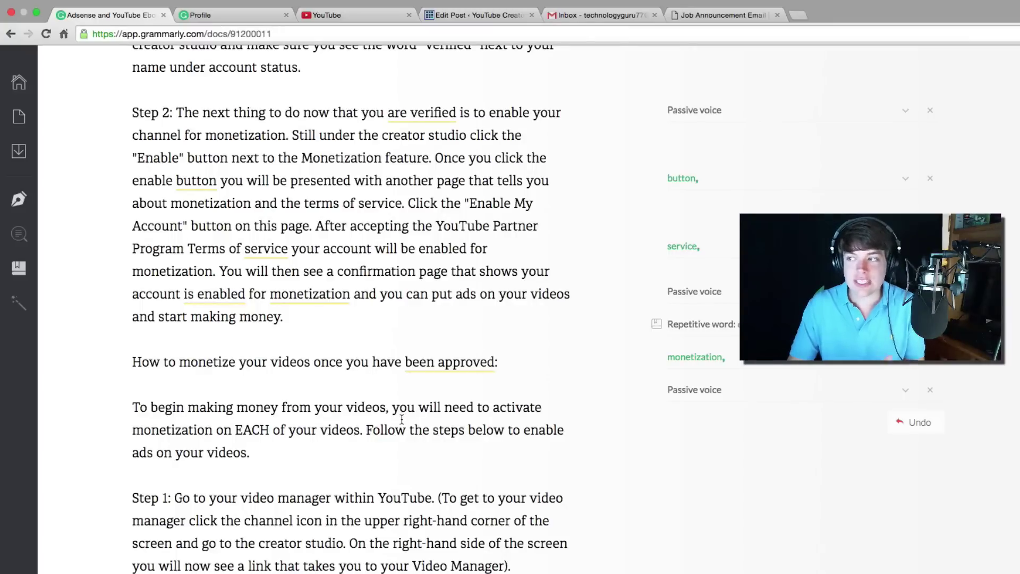
{"action": "scroll", "coordinate": [329, 480], "scroll_direction": "down", "scroll_amount": 5}
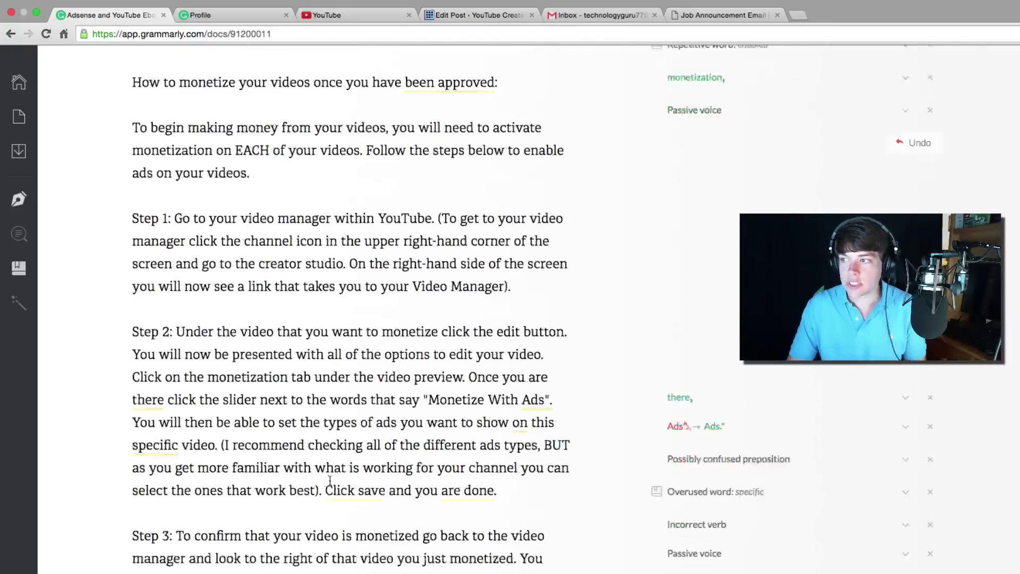
{"action": "scroll", "coordinate": [329, 480], "scroll_direction": "down", "scroll_amount": 1}
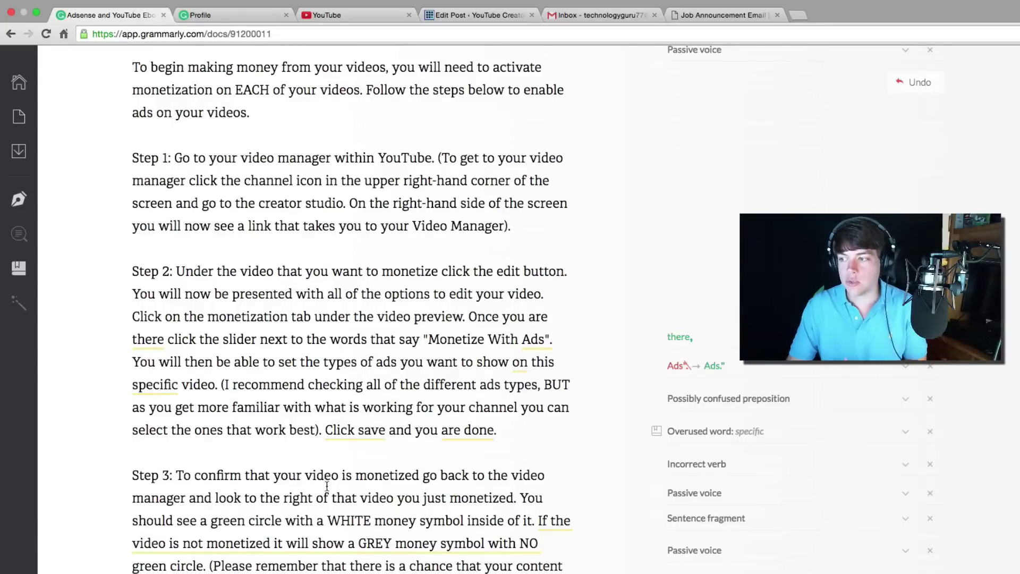
{"action": "scroll", "coordinate": [328, 486], "scroll_direction": "down", "scroll_amount": 4}
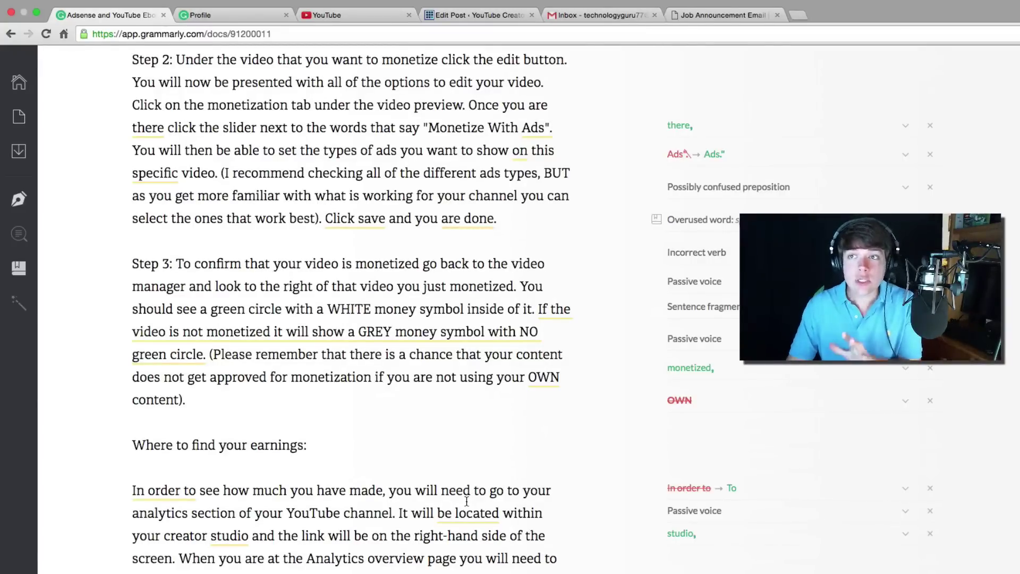
View the Profile's personal dictionary with saved words like Famebit and Tubebuddy
{"action": "left_click", "coordinate": [204, 17]}
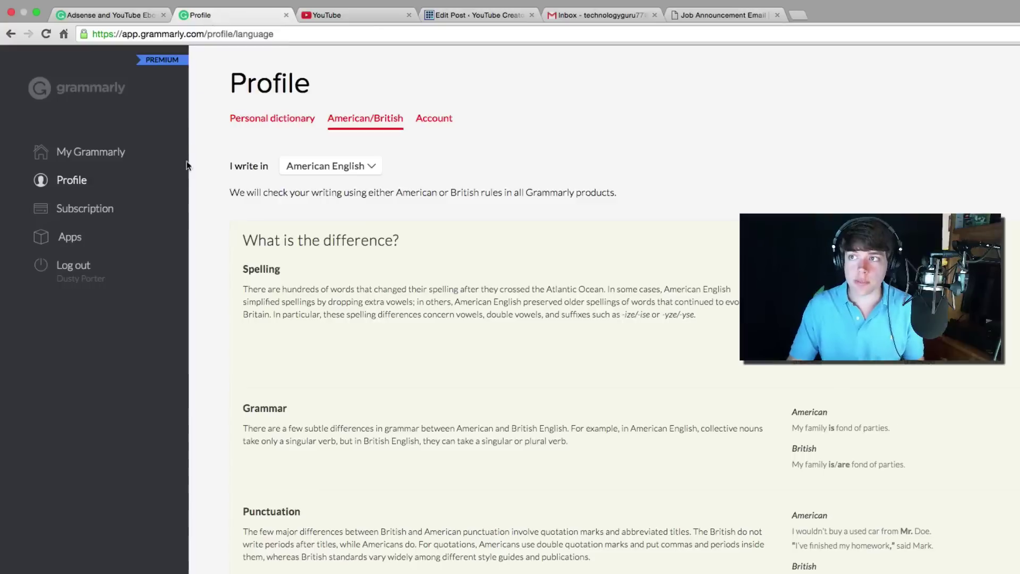
{"action": "left_click", "coordinate": [270, 118]}
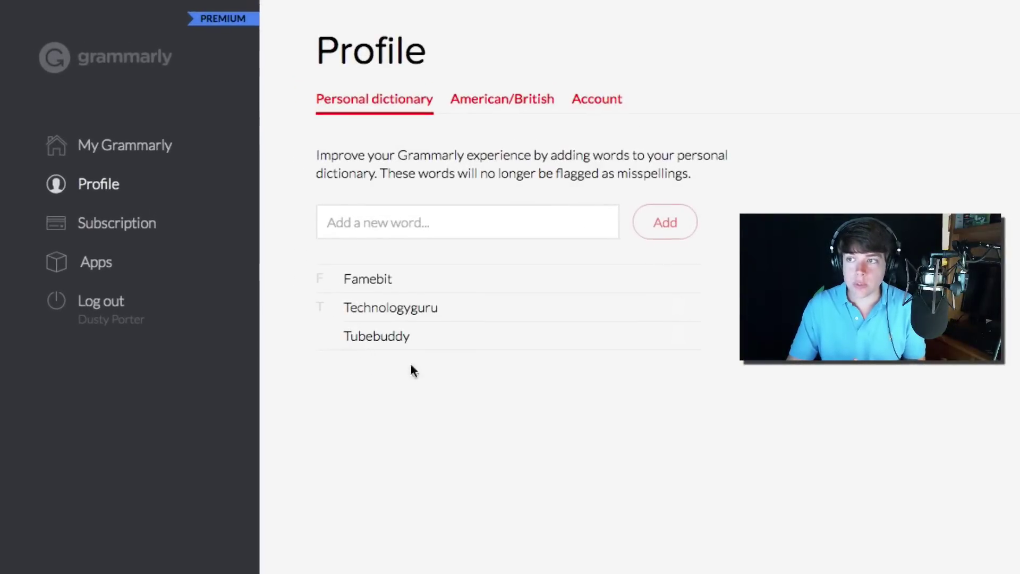
{"action": "mouse_move", "coordinate": [355, 339]}
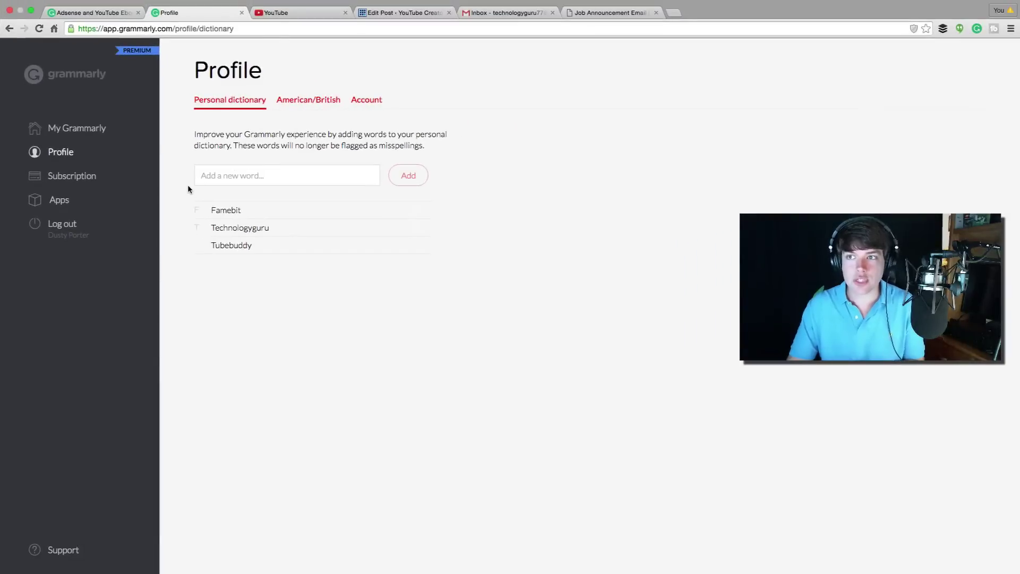
{"action": "left_click", "coordinate": [275, 12]}
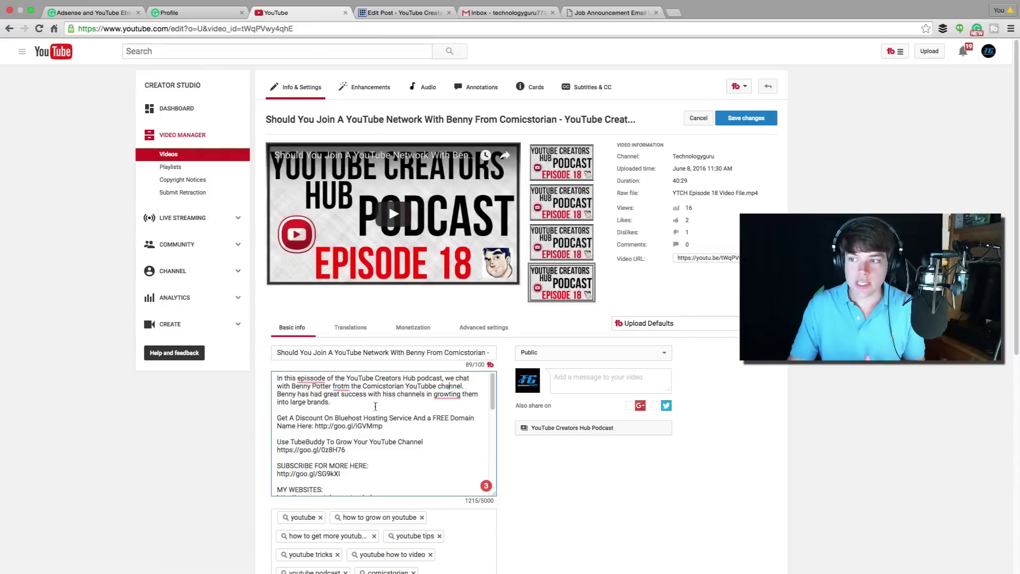
{"action": "scroll", "coordinate": [375, 406], "scroll_direction": "down", "scroll_amount": 4}
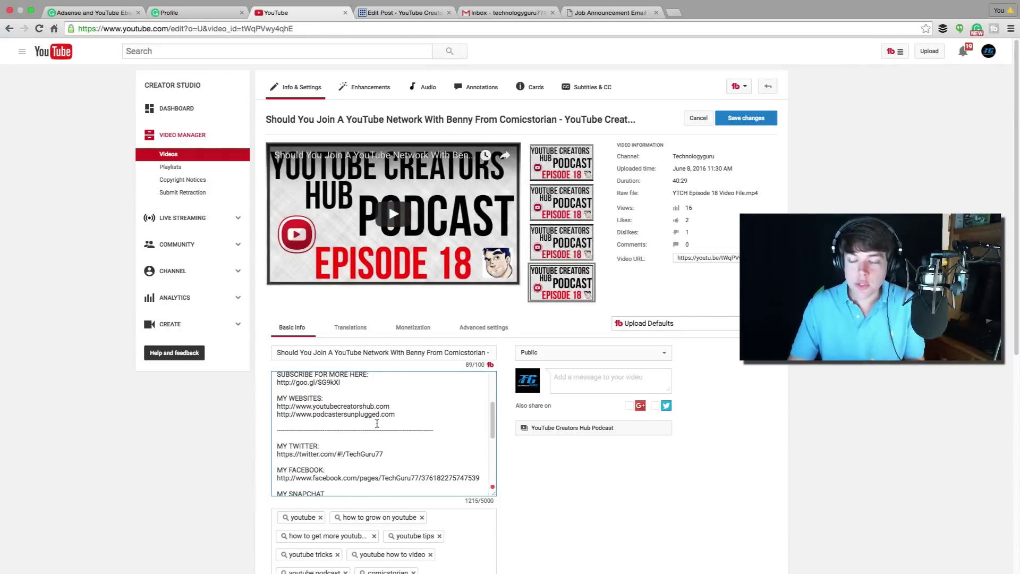
{"action": "scroll", "coordinate": [375, 422], "scroll_direction": "up", "scroll_amount": 5}
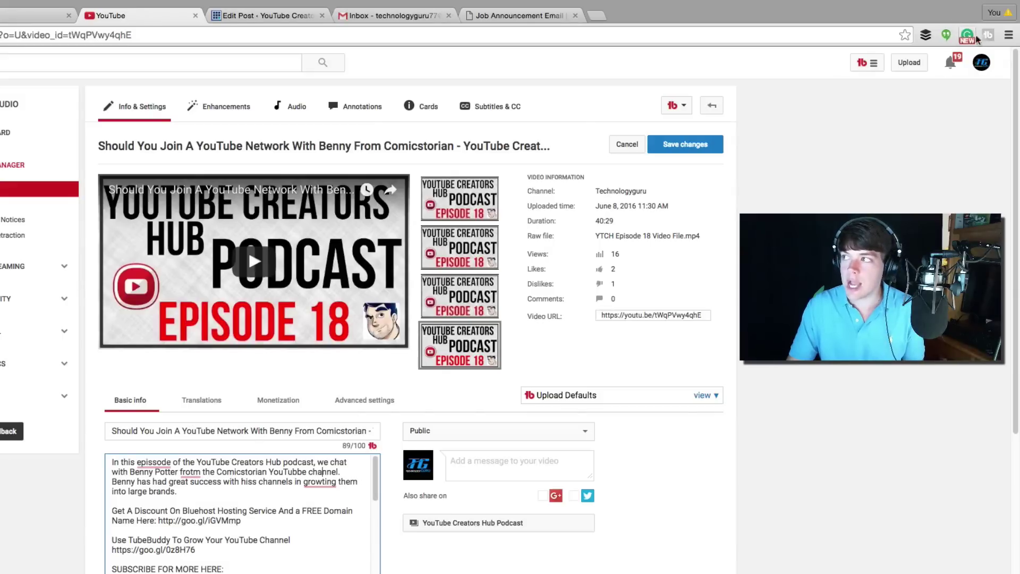
{"action": "left_click", "coordinate": [967, 36]}
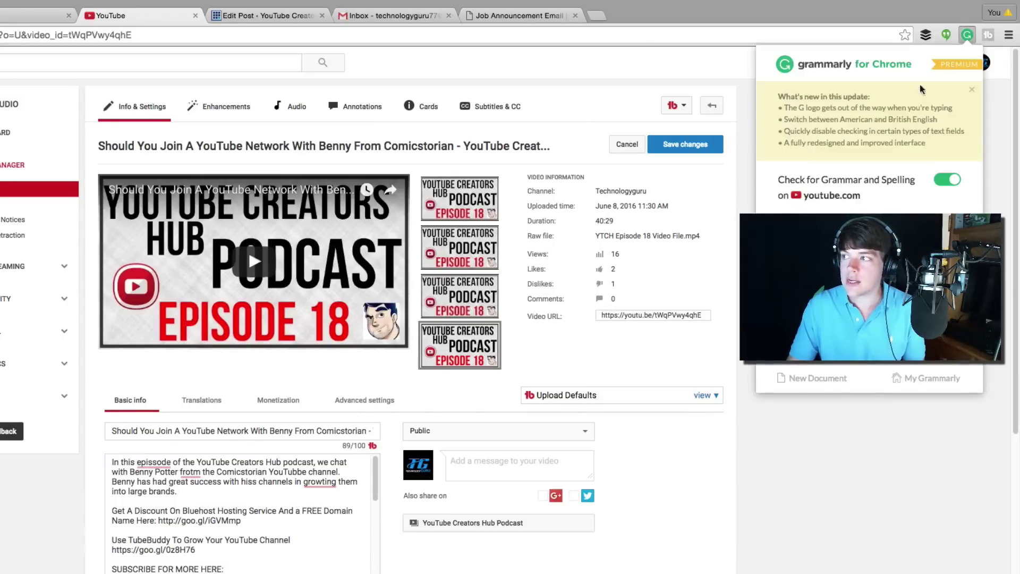
{"action": "left_click", "coordinate": [848, 459]}
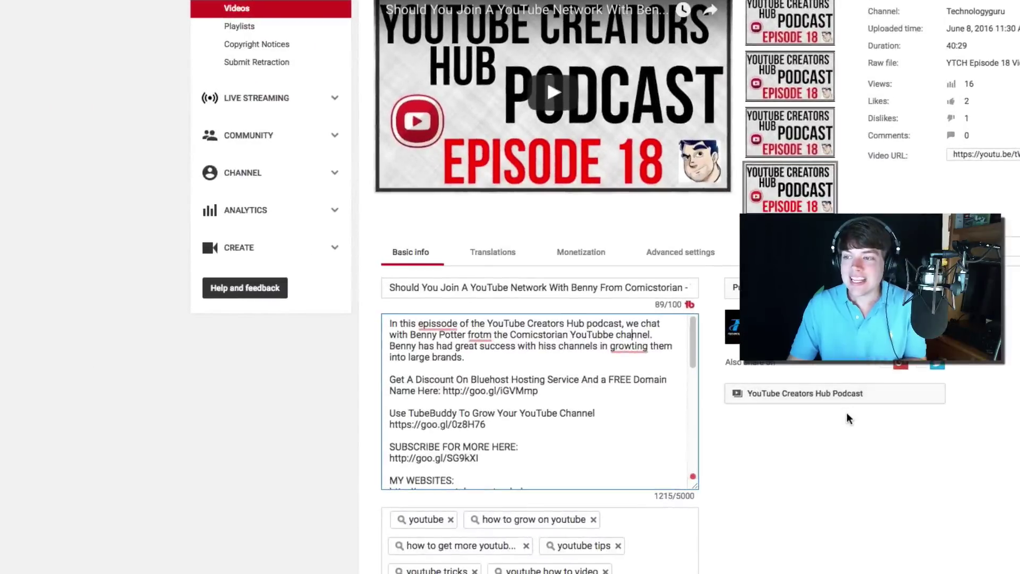
{"action": "scroll", "coordinate": [418, 423], "scroll_direction": "down", "scroll_amount": 1}
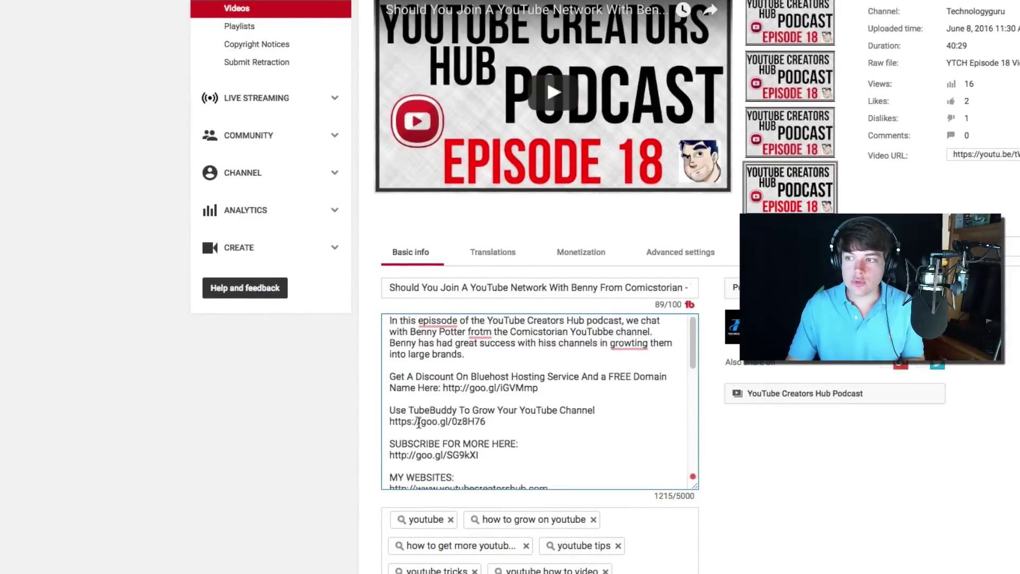
{"action": "scroll", "coordinate": [419, 423], "scroll_direction": "down", "scroll_amount": 1}
{"action": "scroll", "coordinate": [418, 423], "scroll_direction": "up", "scroll_amount": 1}
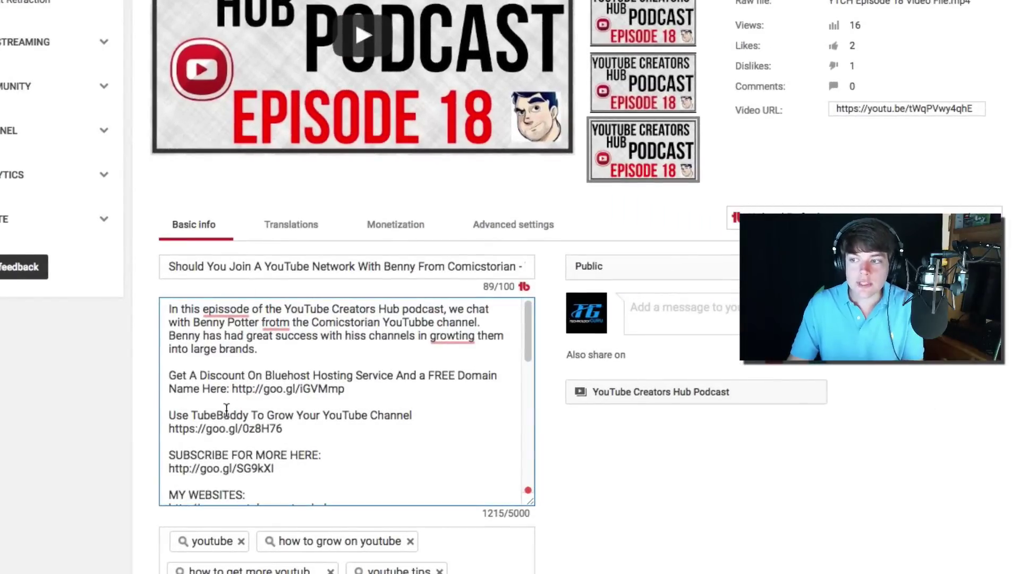
Fix the description misspellings: frotm to 'from', epissode to 'episode', growting to 'growing'
{"action": "double_click", "coordinate": [219, 309]}
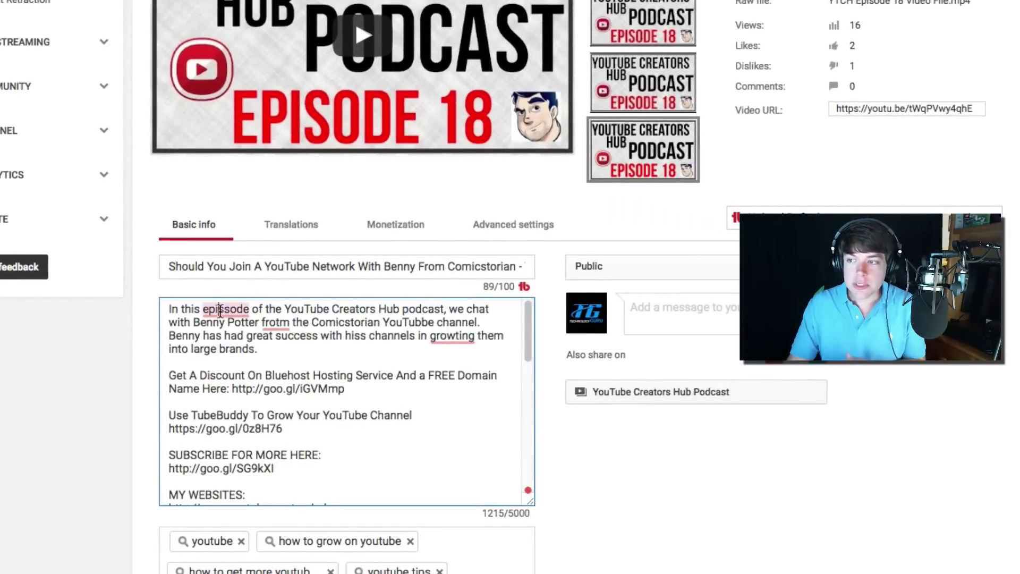
{"action": "left_click", "coordinate": [219, 310]}
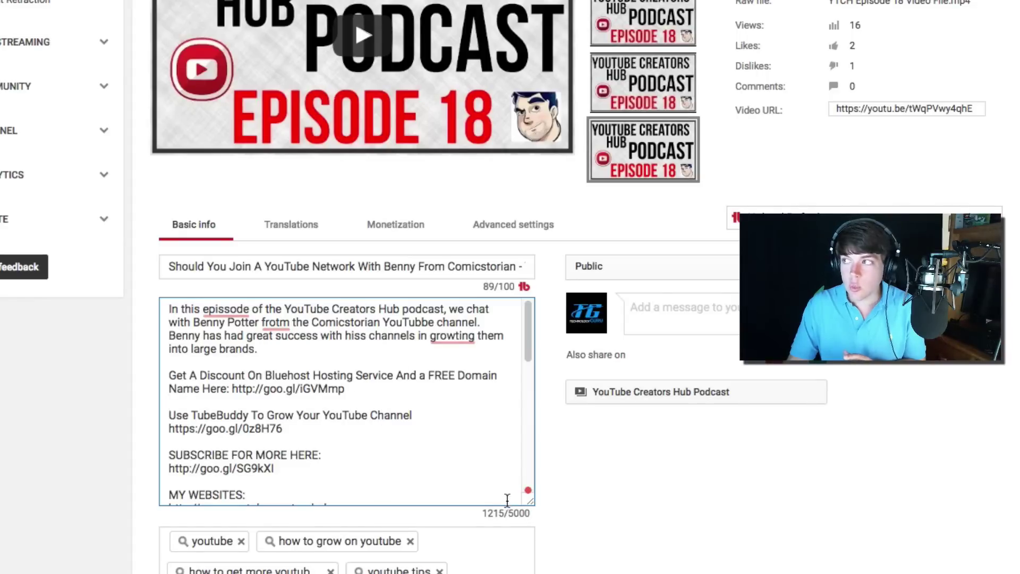
{"action": "left_click", "coordinate": [277, 322]}
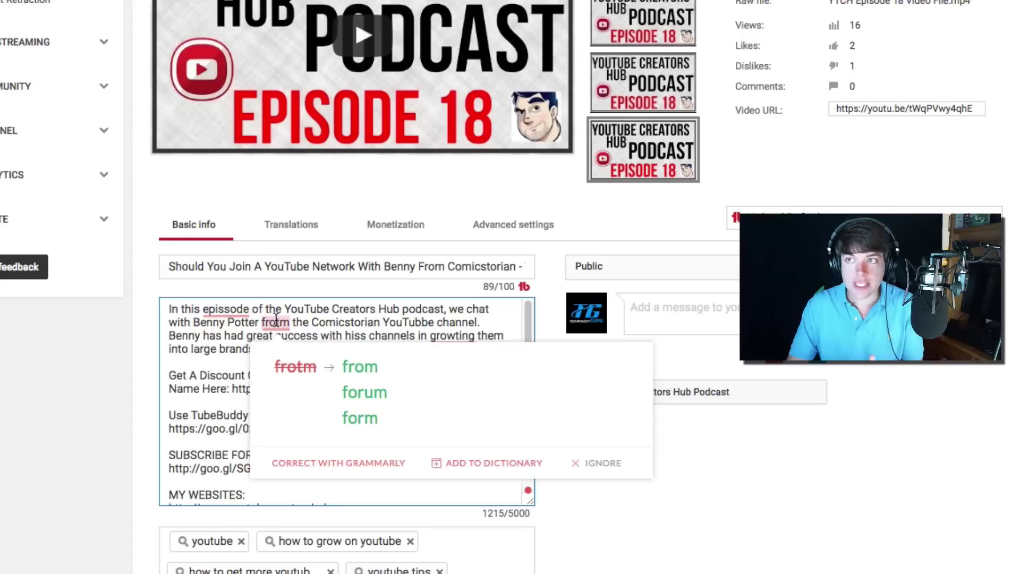
{"action": "left_click", "coordinate": [360, 367]}
{"action": "mouse_move", "coordinate": [229, 309]}
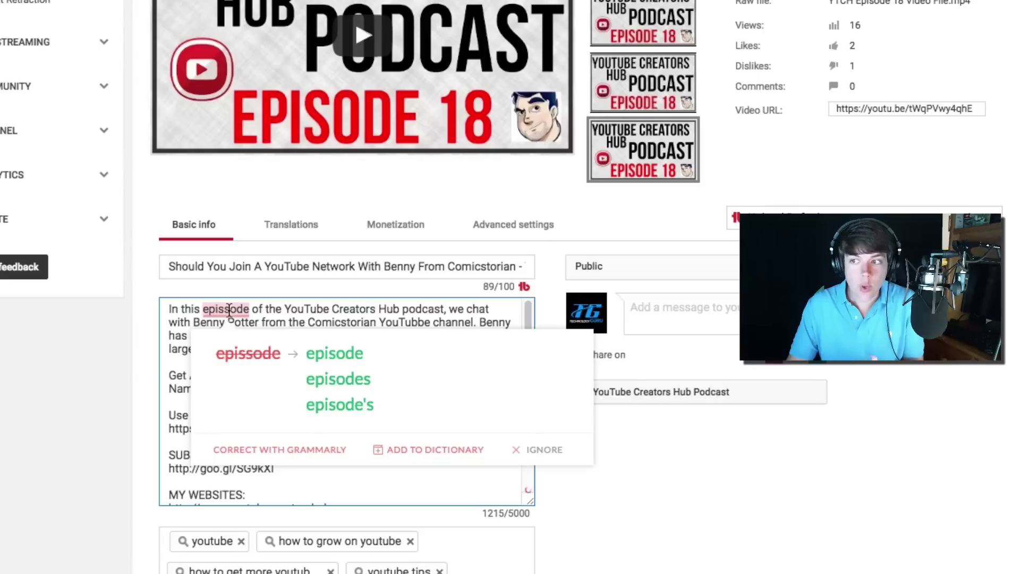
{"action": "left_click", "coordinate": [336, 355]}
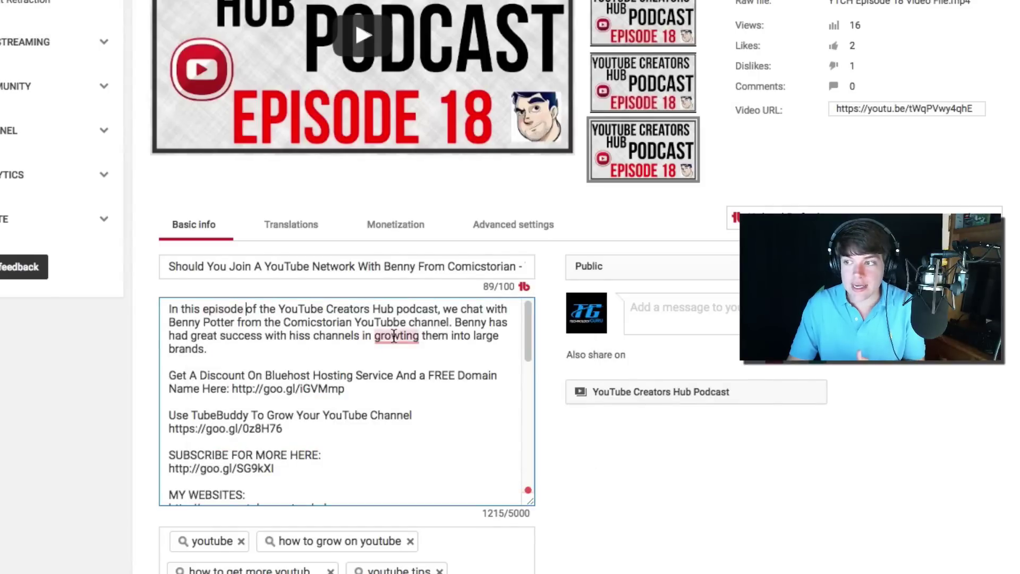
{"action": "mouse_move", "coordinate": [394, 336]}
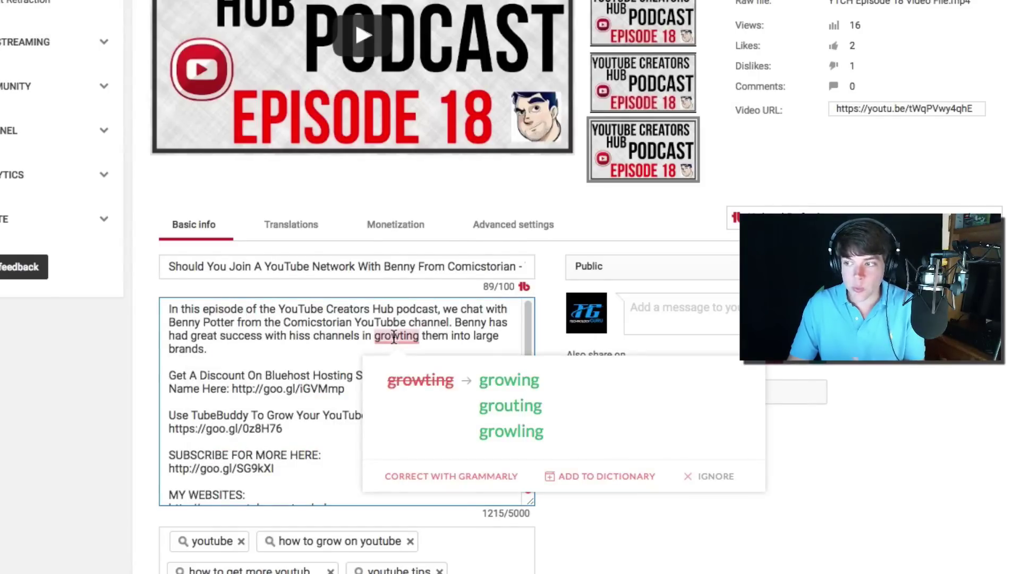
{"action": "left_click", "coordinate": [509, 382]}
{"action": "scroll", "coordinate": [454, 403], "scroll_direction": "down", "scroll_amount": 3}
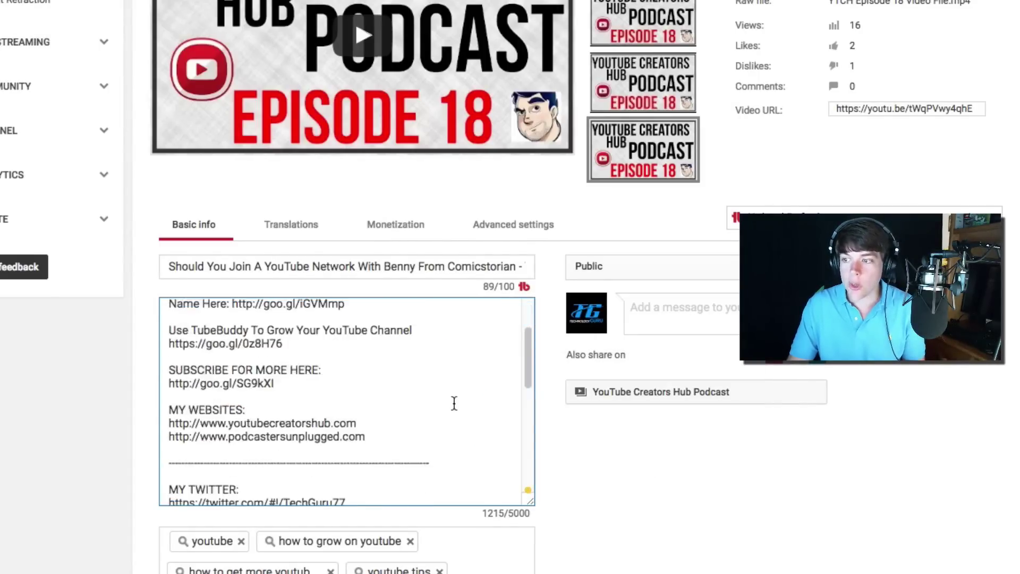
{"action": "scroll", "coordinate": [454, 402], "scroll_direction": "down", "scroll_amount": 2}
Apply the email fixes: youu→you, dakota→Dakota, Investmentz→Investments, marketing→Marketing
{"action": "mouse_move", "coordinate": [526, 489]}
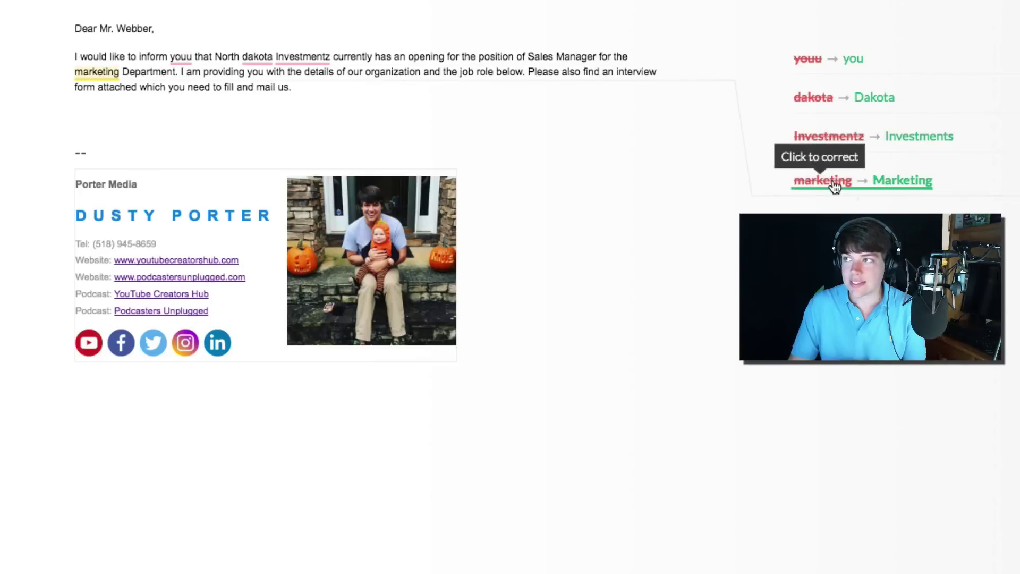
{"action": "left_click", "coordinate": [852, 62]}
{"action": "mouse_move", "coordinate": [823, 113]}
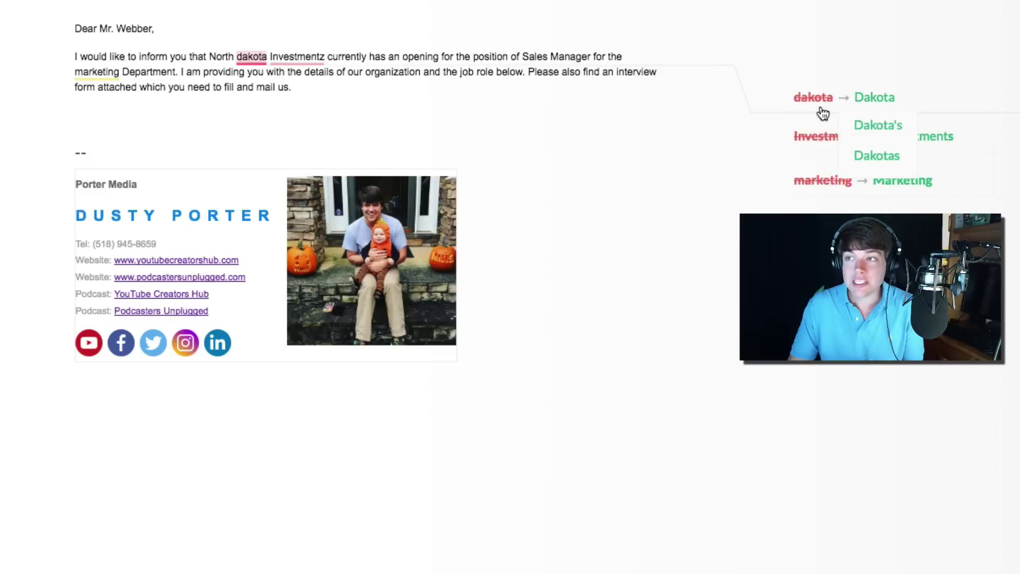
{"action": "left_click", "coordinate": [823, 109]}
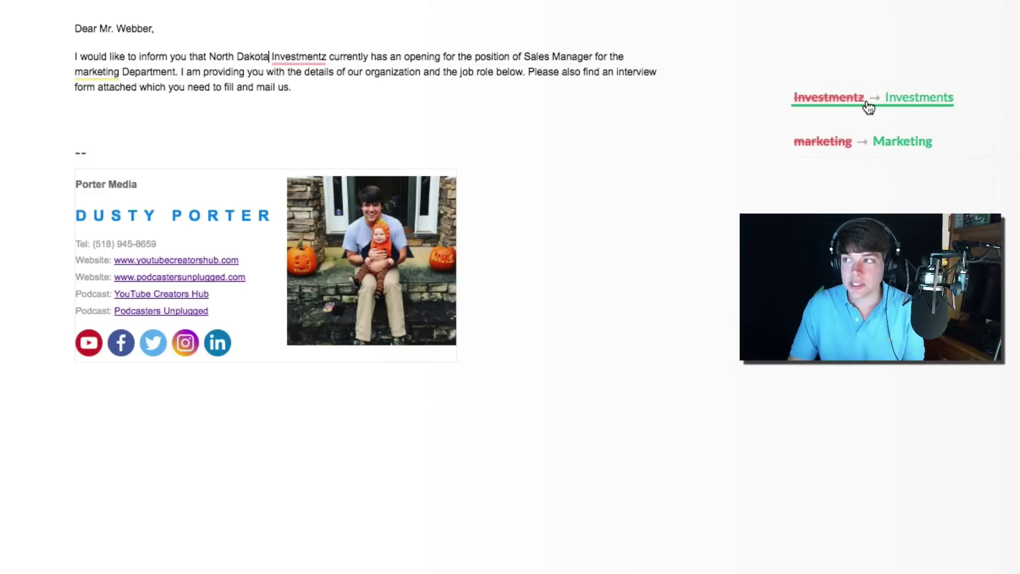
{"action": "left_click", "coordinate": [832, 106]}
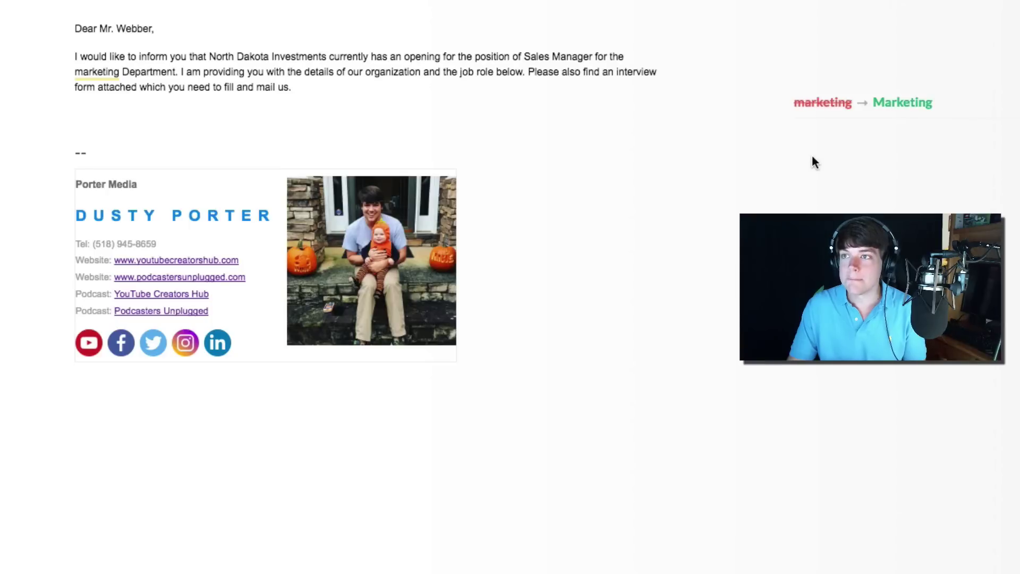
{"action": "left_click", "coordinate": [849, 102]}
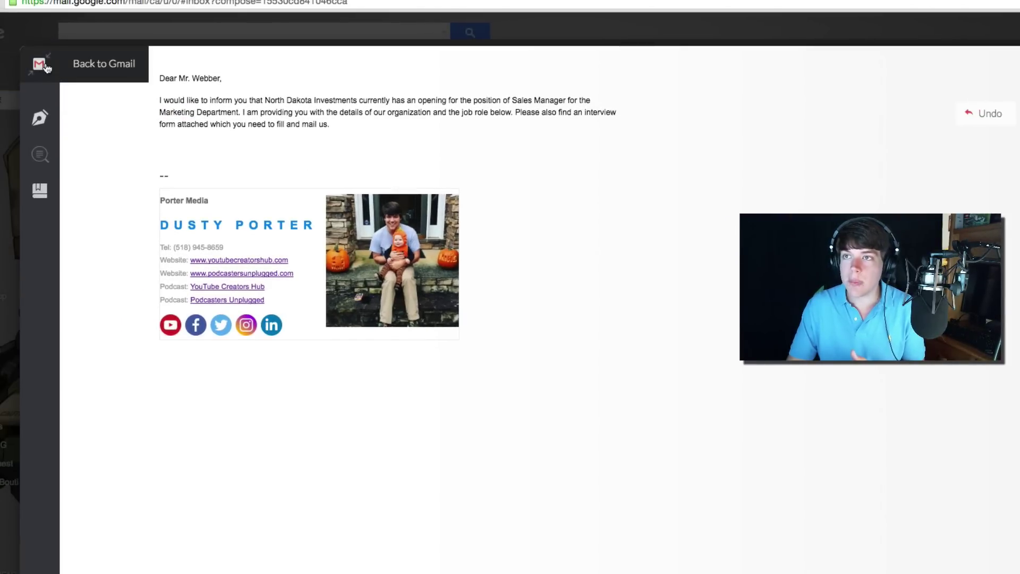
Return to the Gmail compose window, then switch to the YouTube video edit page
{"action": "left_click", "coordinate": [47, 66]}
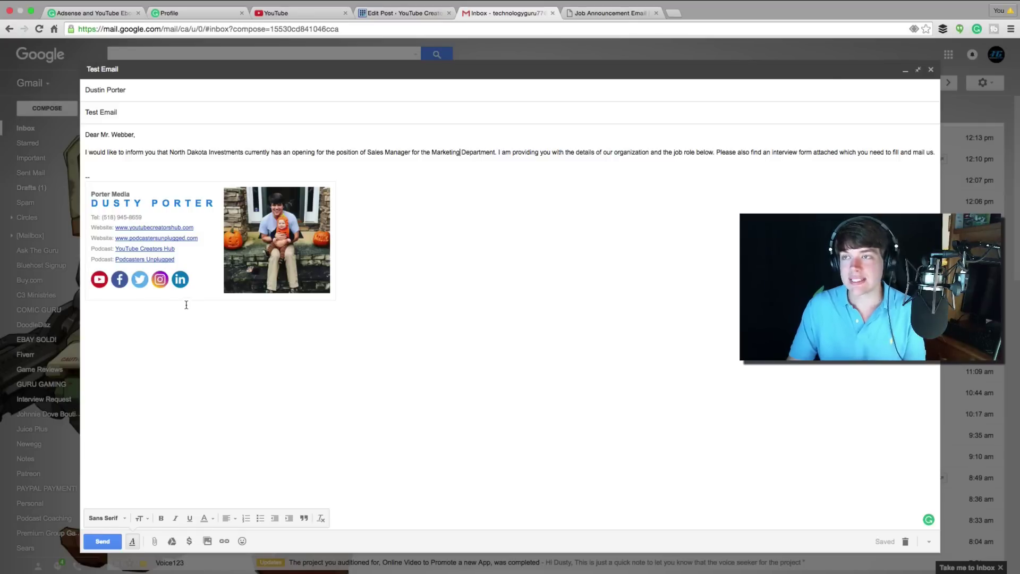
{"action": "left_click", "coordinate": [90, 13]}
{"action": "left_click", "coordinate": [276, 13]}
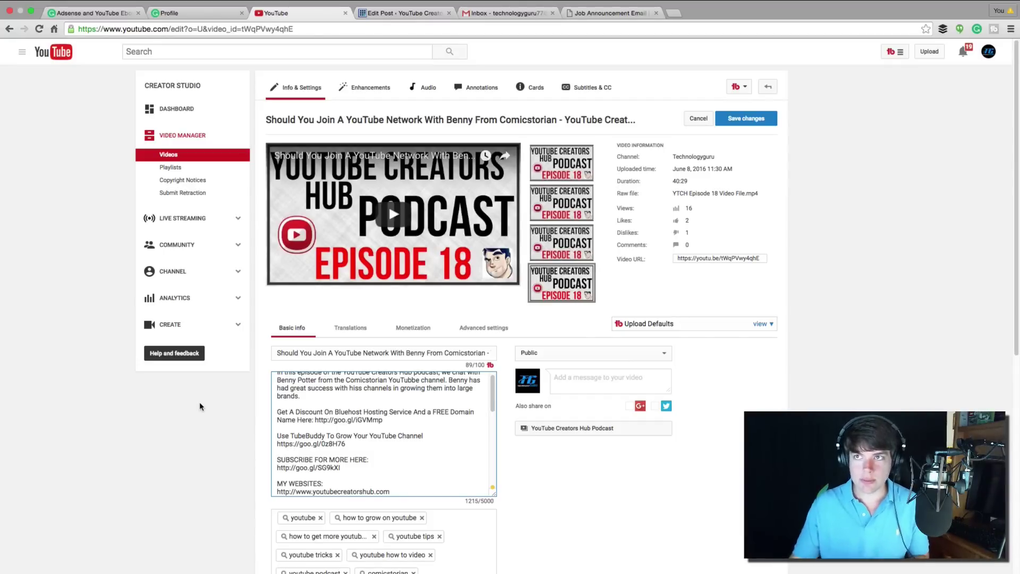
Switch back to the Adsense and YouTube Ebook in Grammarly
{"action": "left_click", "coordinate": [80, 15]}
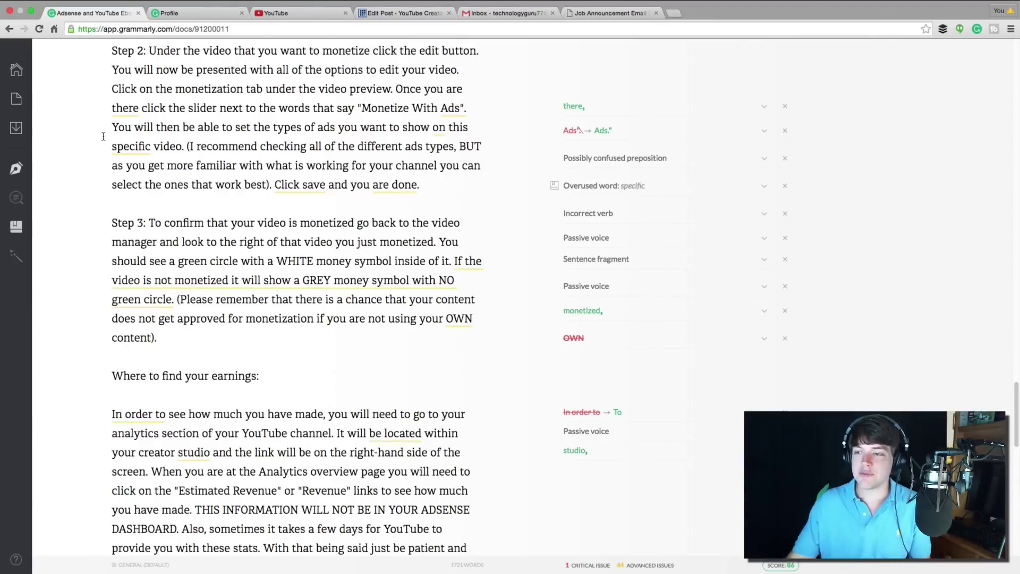
{"action": "scroll", "coordinate": [445, 250], "scroll_direction": "down", "scroll_amount": 3}
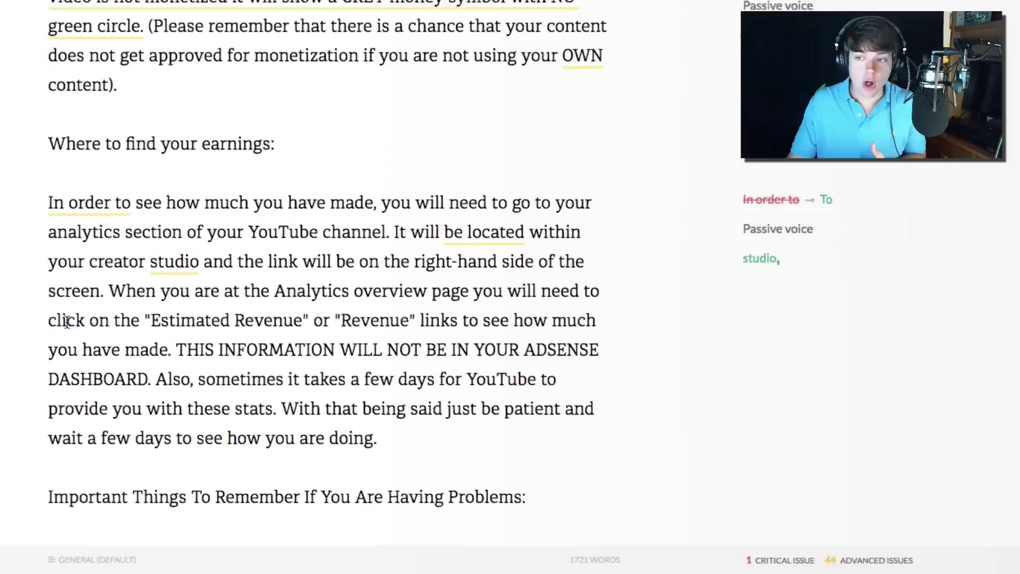
{"action": "double_click", "coordinate": [65, 322]}
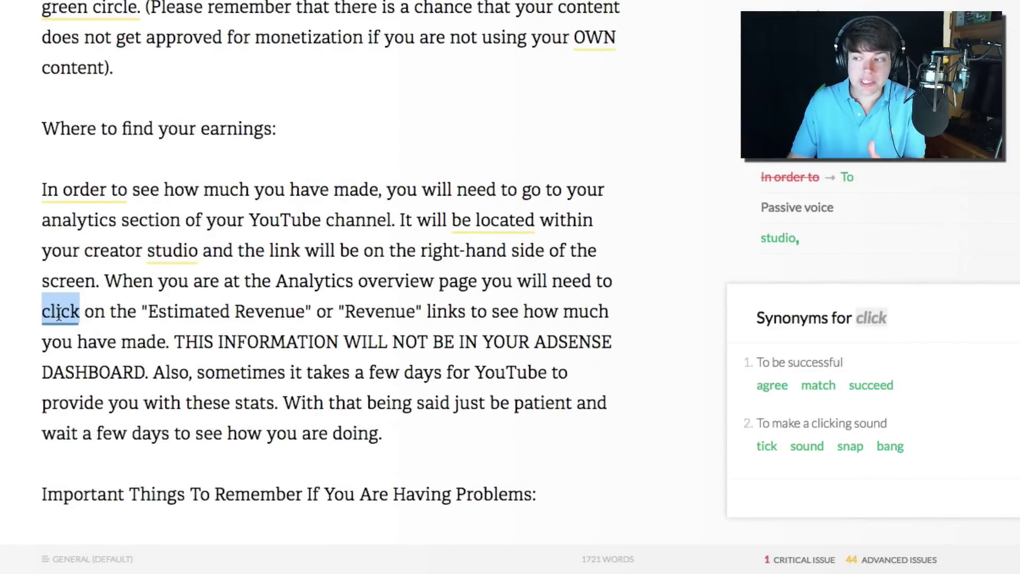
{"action": "scroll", "coordinate": [787, 352], "scroll_direction": "down", "scroll_amount": 1}
{"action": "scroll", "coordinate": [788, 352], "scroll_direction": "down", "scroll_amount": 1}
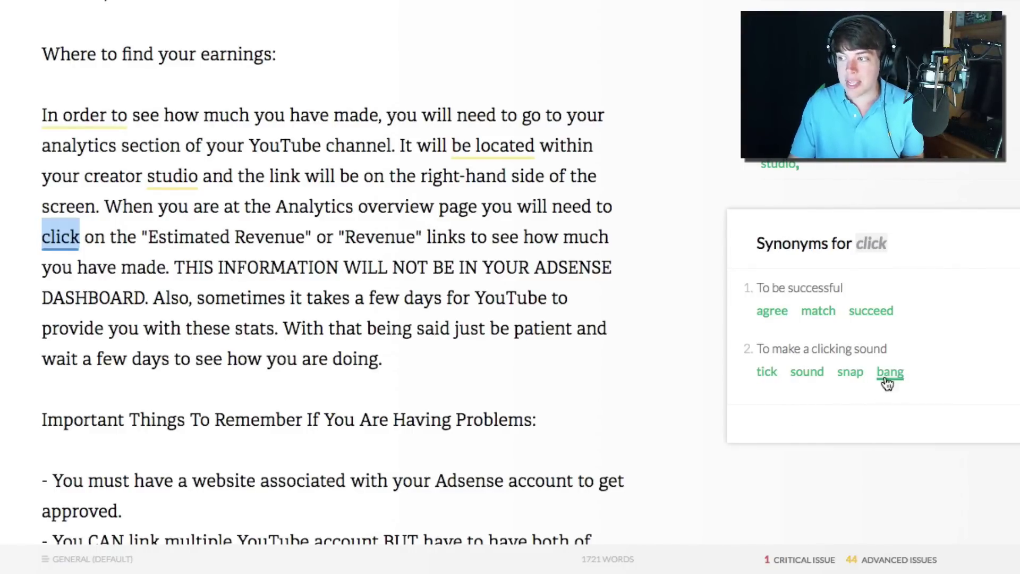
{"action": "left_click", "coordinate": [361, 328]}
{"action": "scroll", "coordinate": [362, 335], "scroll_direction": "up", "scroll_amount": 20}
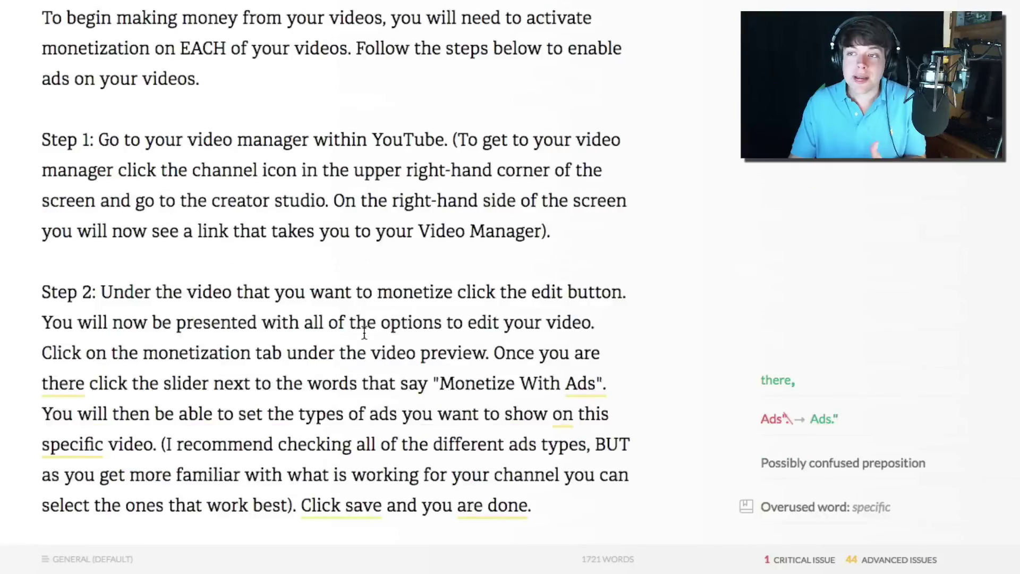
{"action": "scroll", "coordinate": [365, 348], "scroll_direction": "down", "scroll_amount": 10}
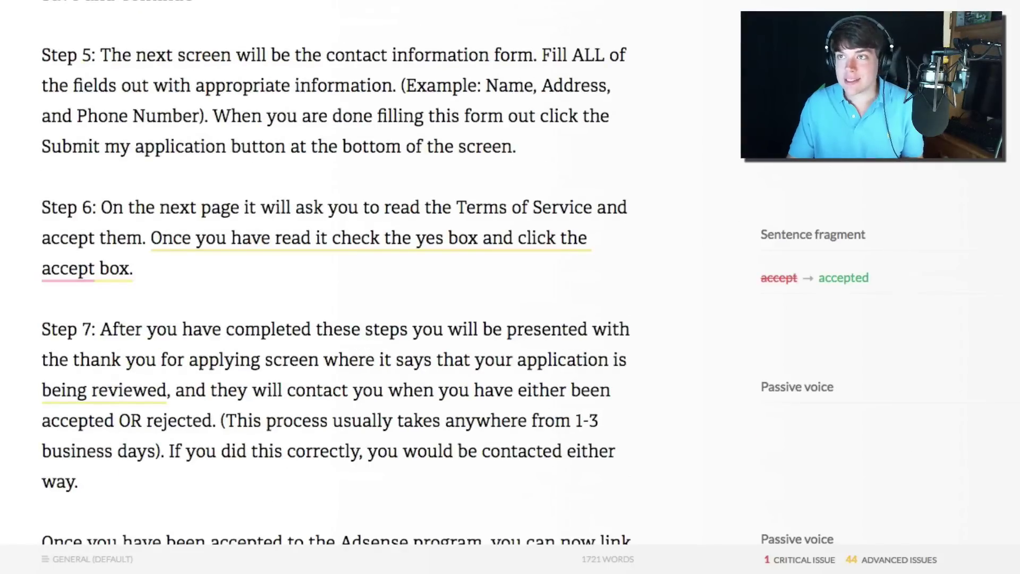